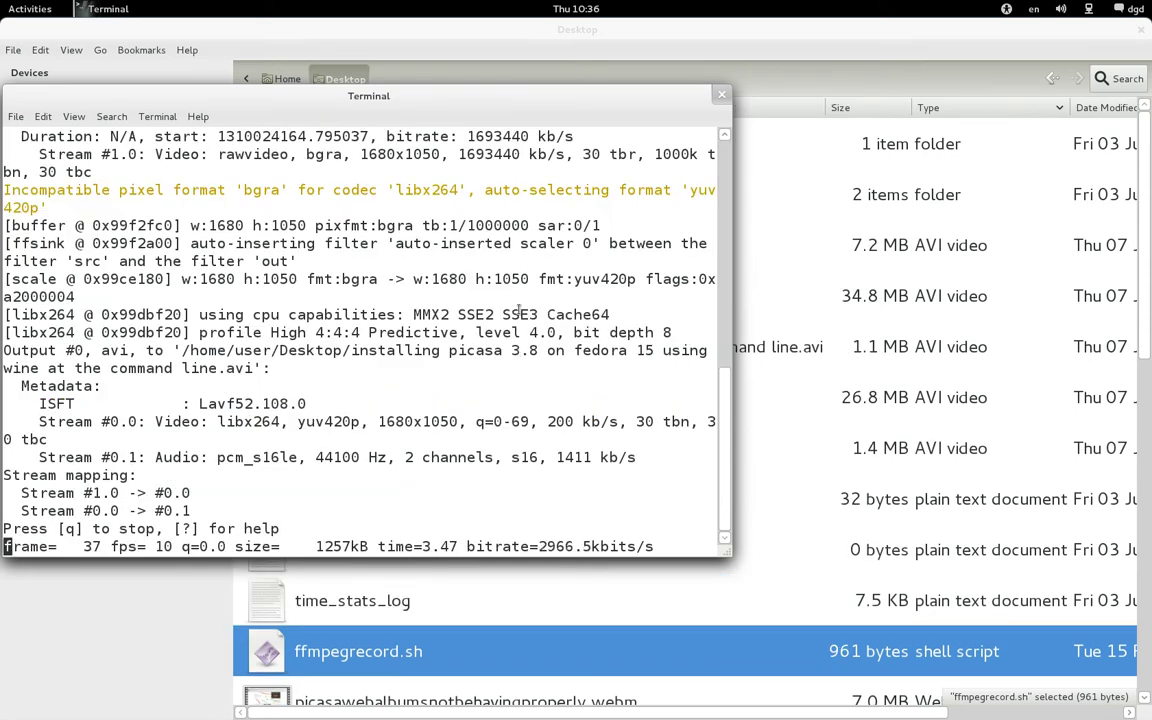
Bring the Downloads terminal window to the front and maximize it
double_click(441, 96)
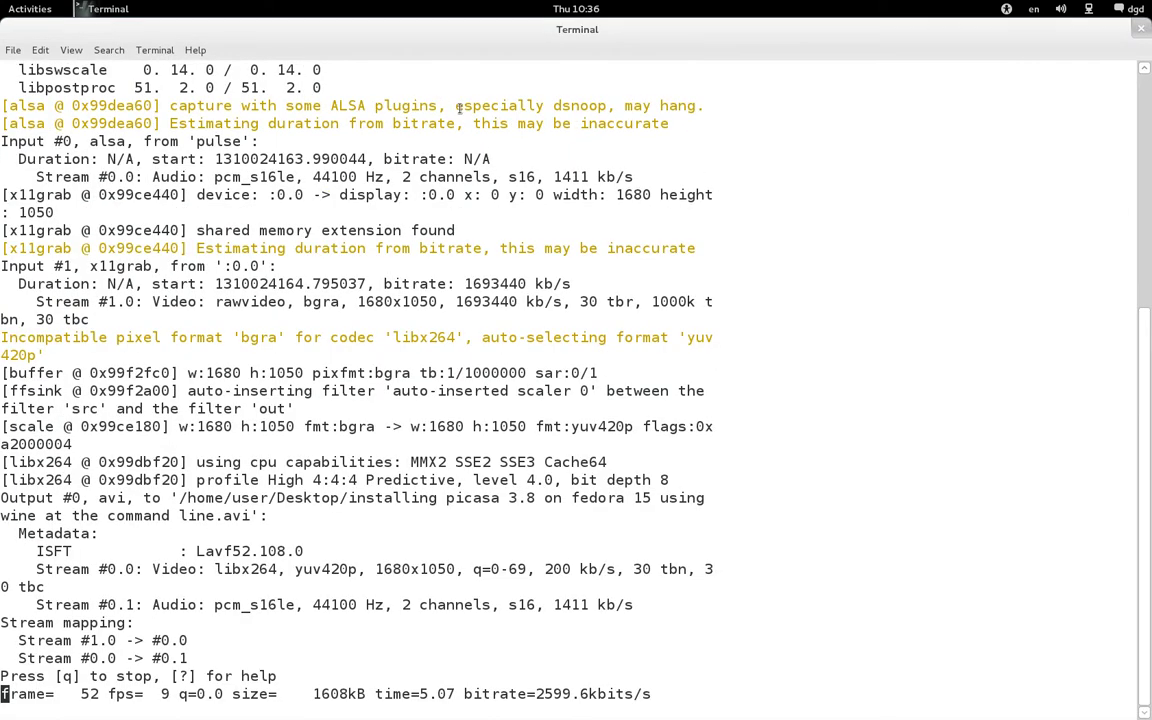
key(alt+Tab)
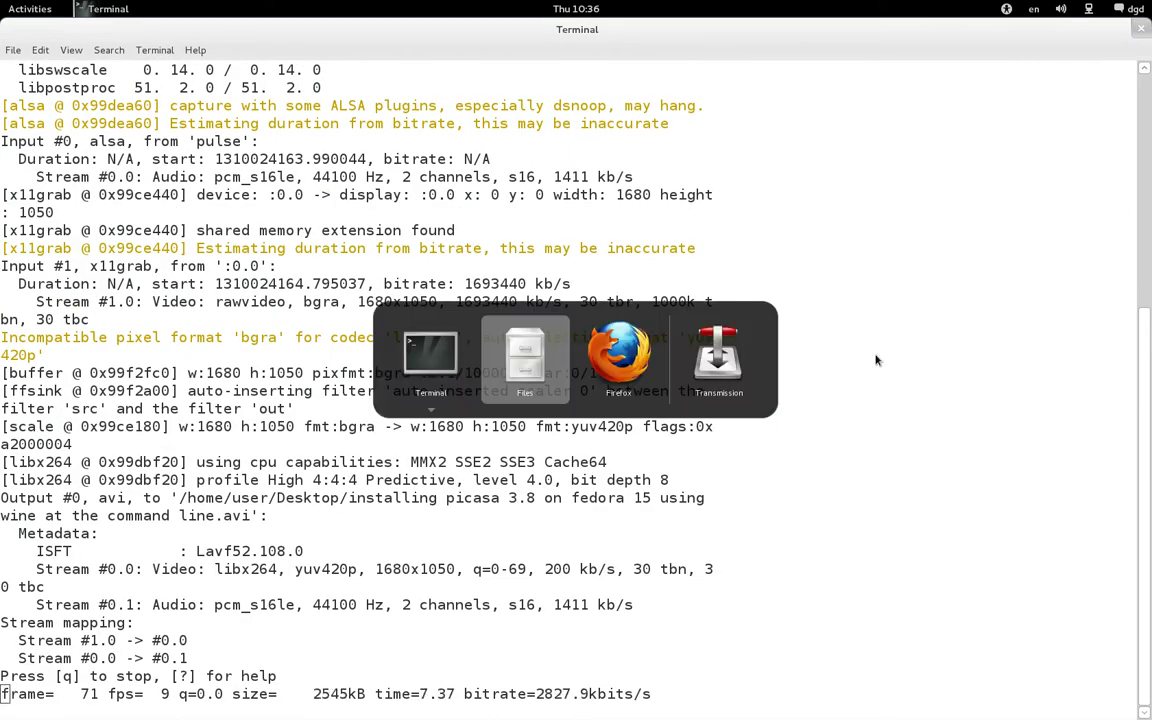
key(alt+Tab)
key(alt+Tab)
key(alt+Tab)
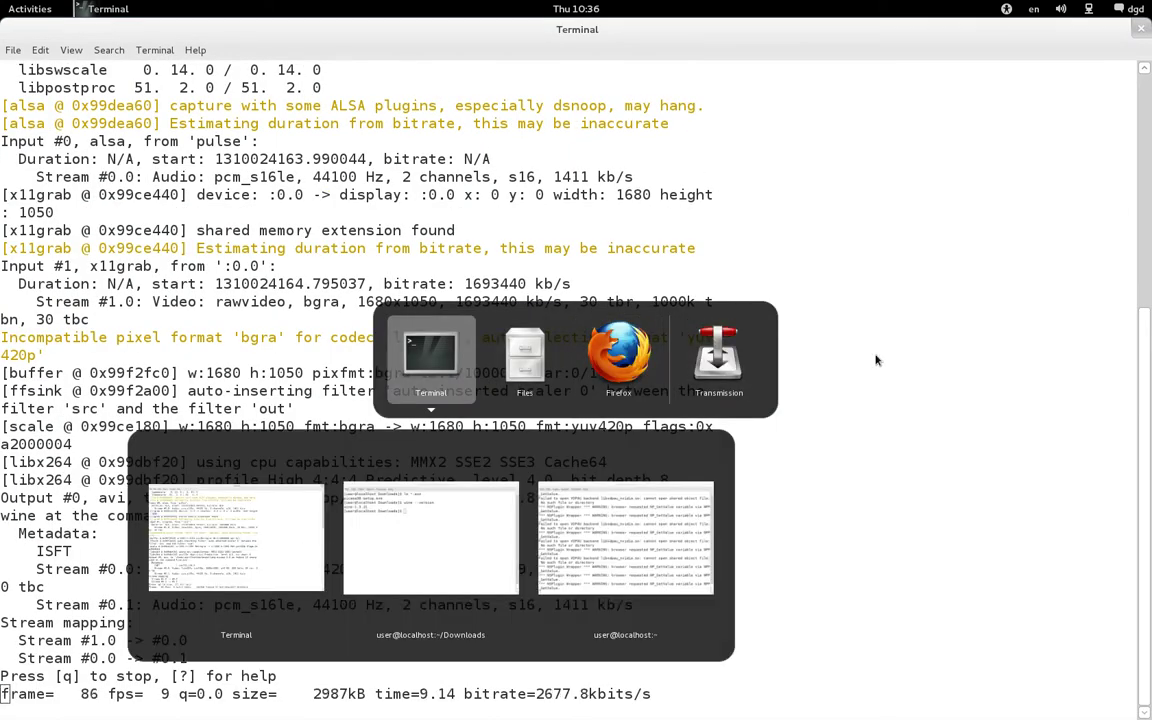
click(456, 550)
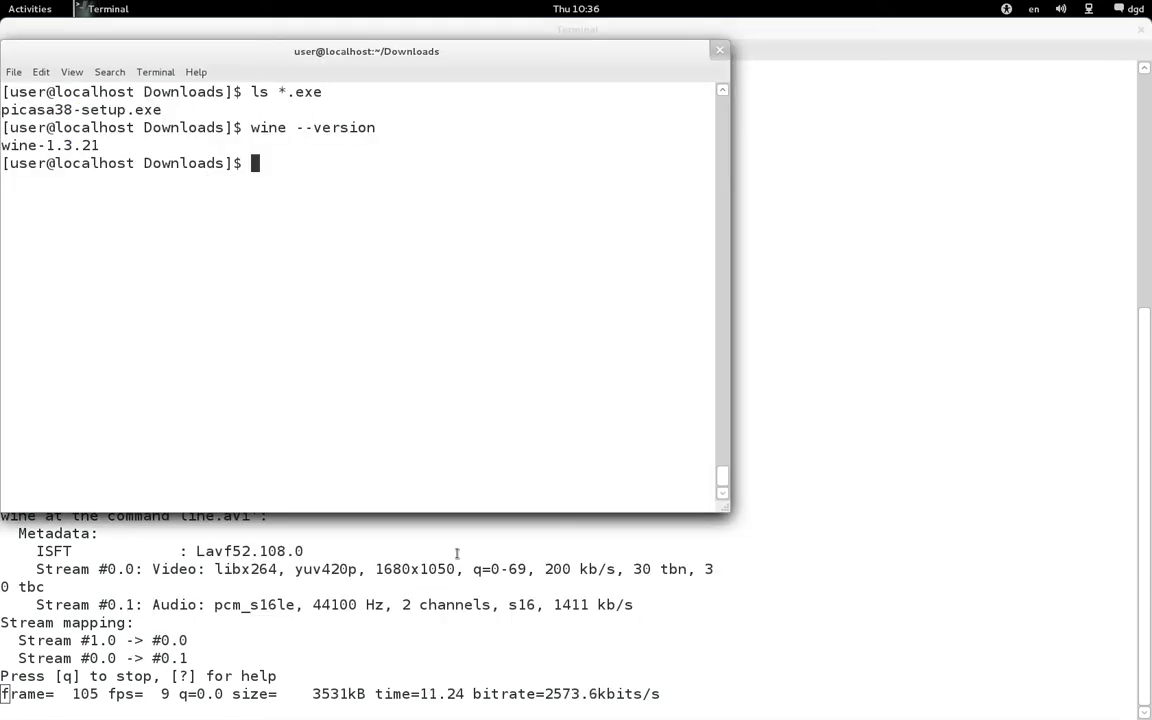
double_click(467, 55)
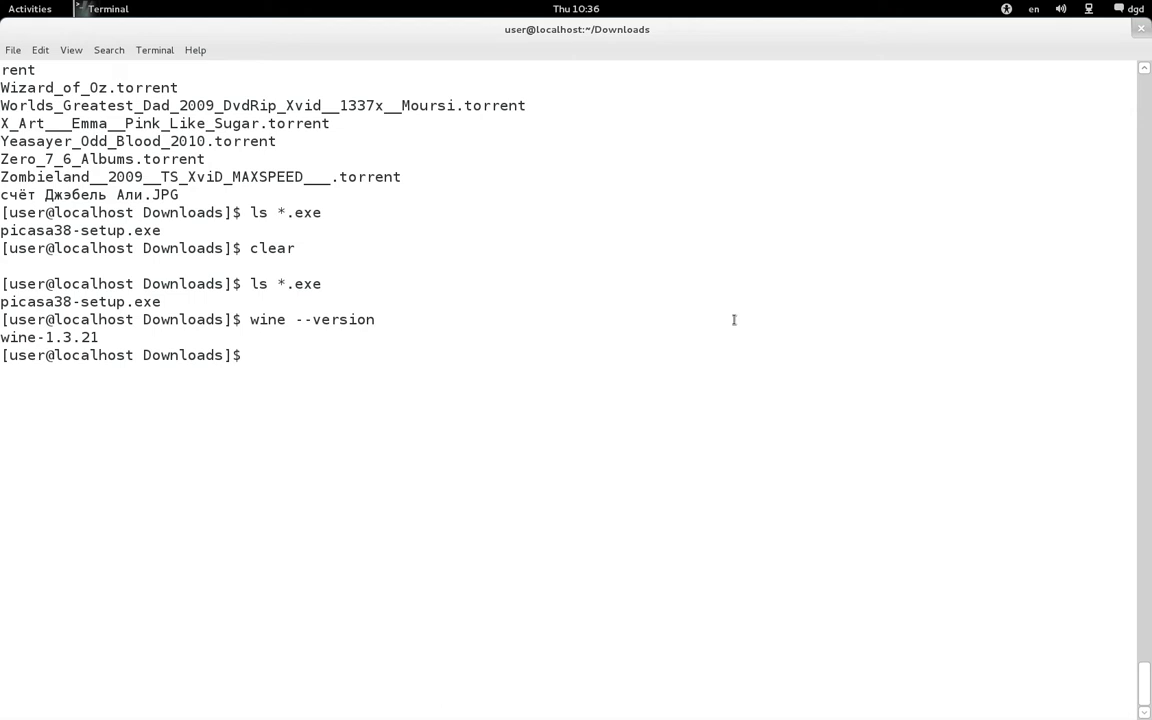
Clear the terminal and confirm picasa38-setup.exe, Wine 1.3.21 and the i686 kernel details
text(clear)
key(Return)
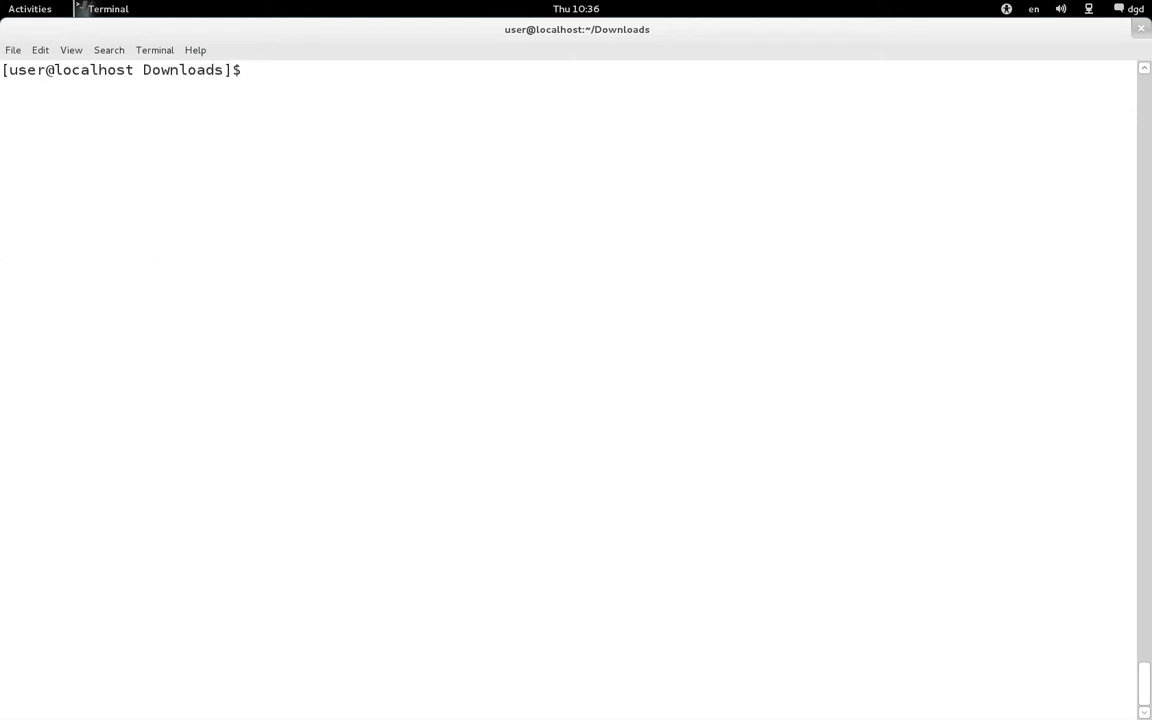
text(ls *.ex)
text(e)
key(Return)
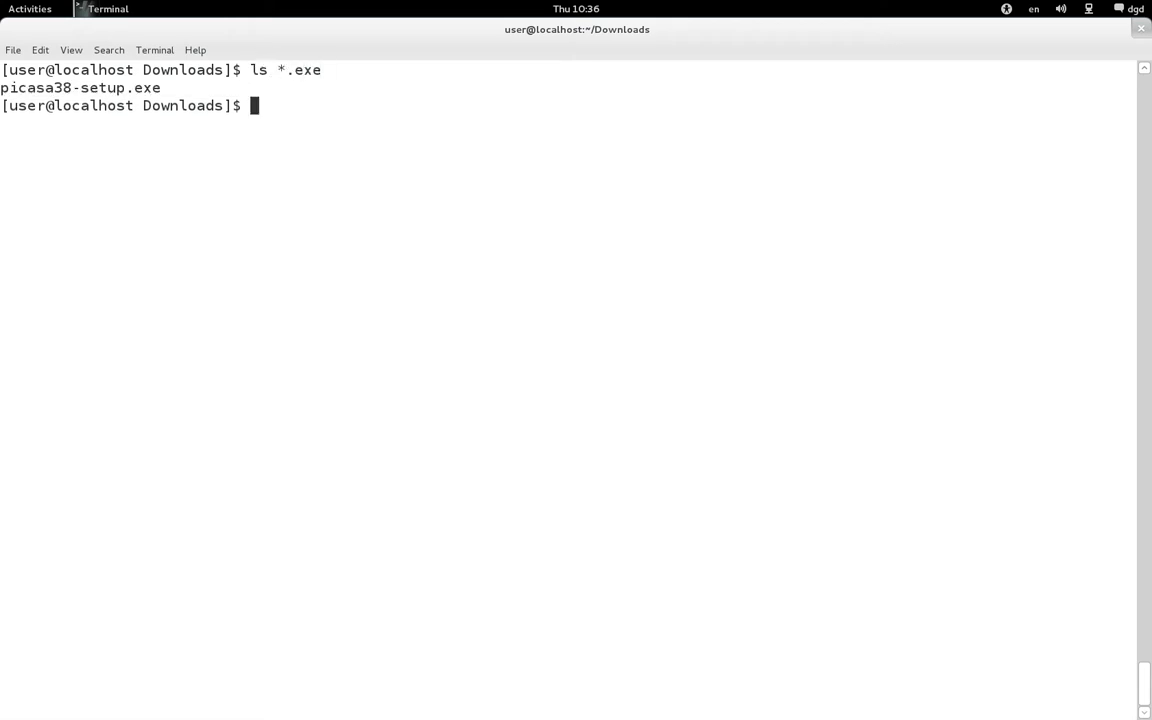
text(wine --version)
key(Return)
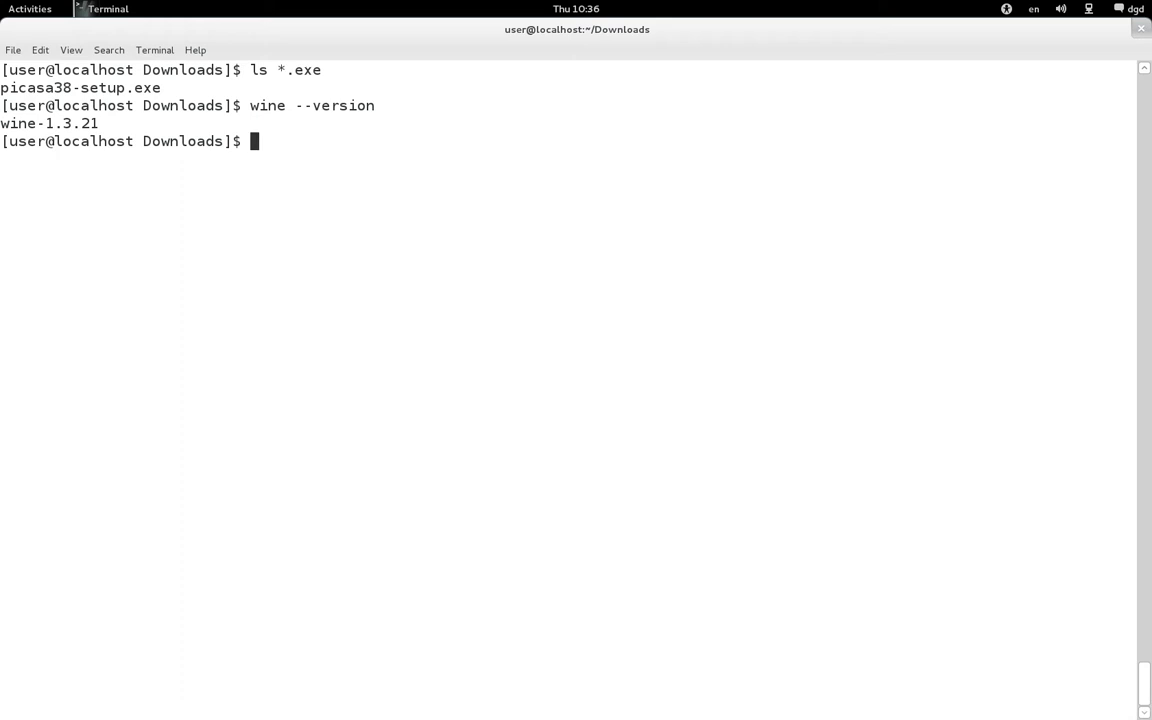
text(uname -a)
key(Return)
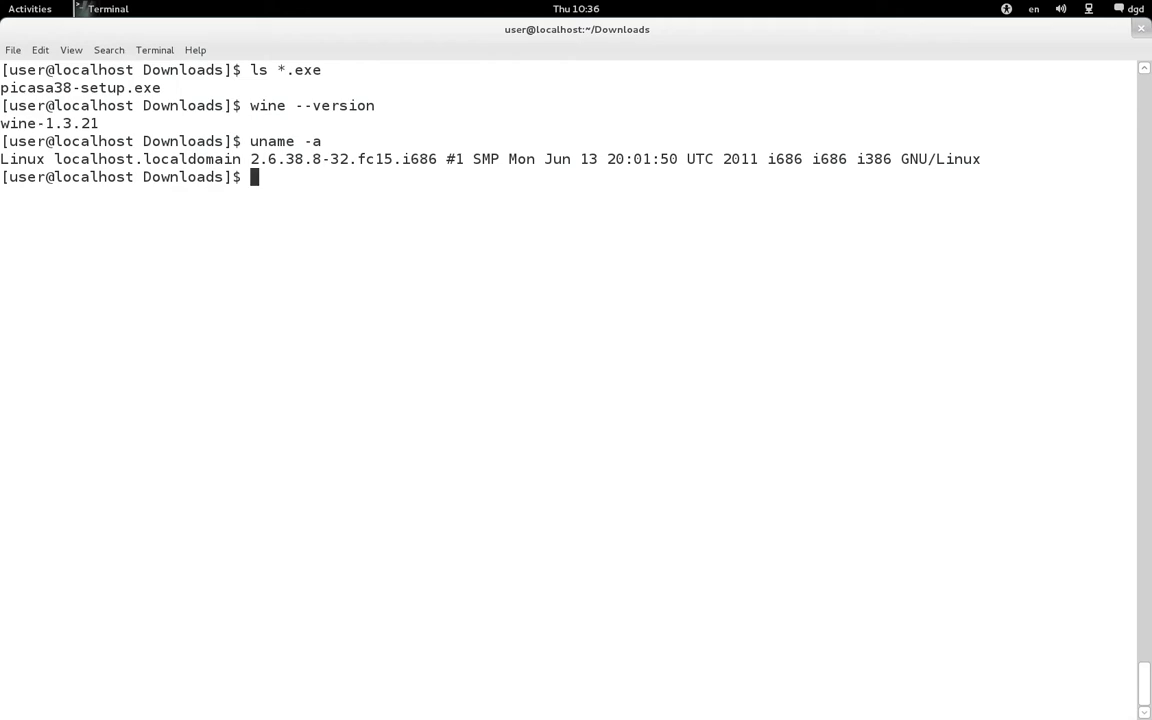
key(alt+Tab)
key(alt+Tab)
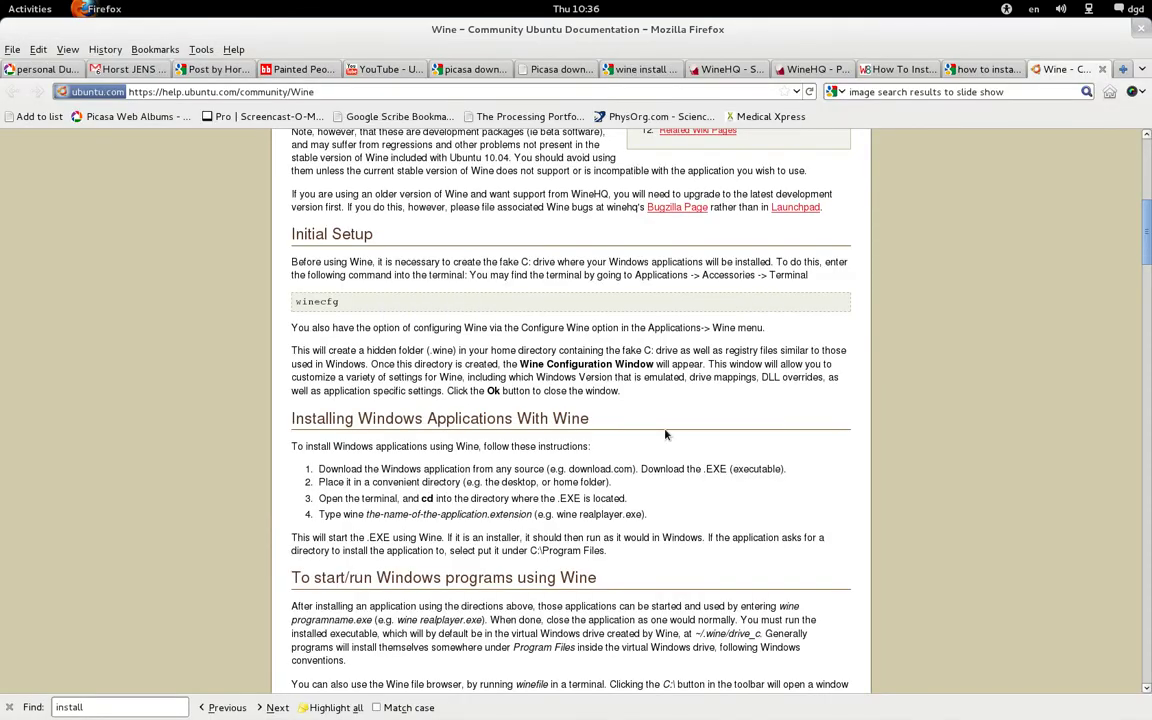
Enlarge the Wine guide's step 4 installer example, then begin the 'wine picasa3' command in Terminal
scroll(611, 476, down, 2)
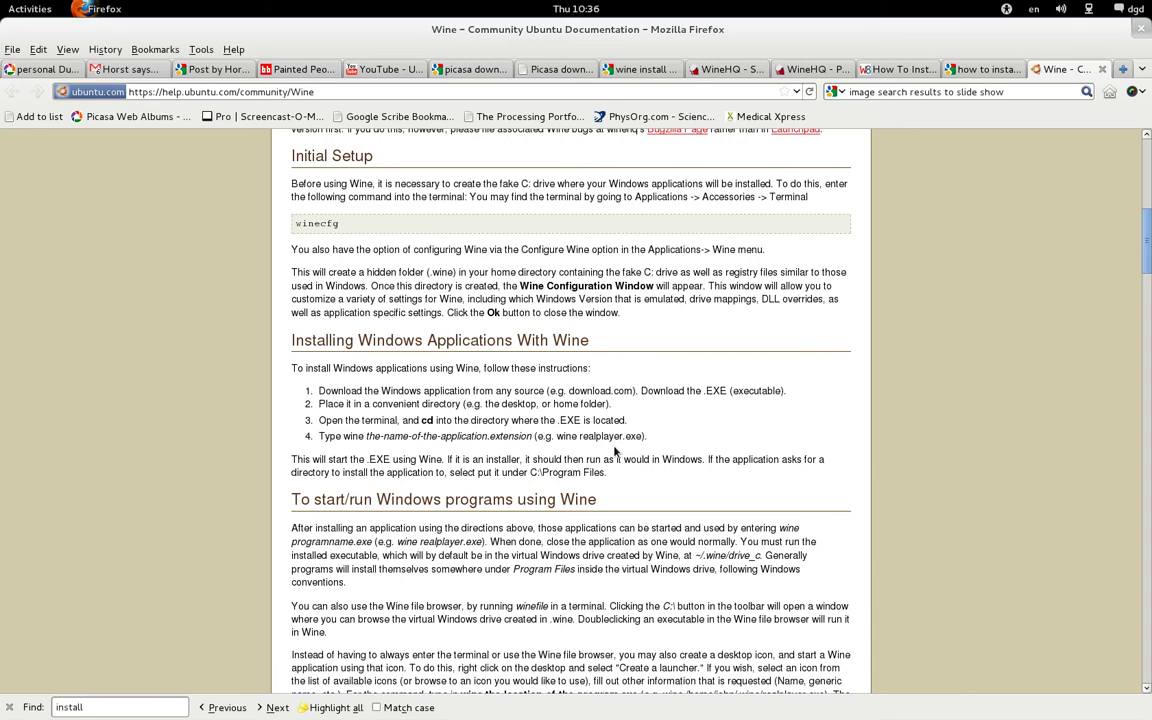
key(ctrl+plus)
key(ctrl+plus)
key(ctrl+plus)
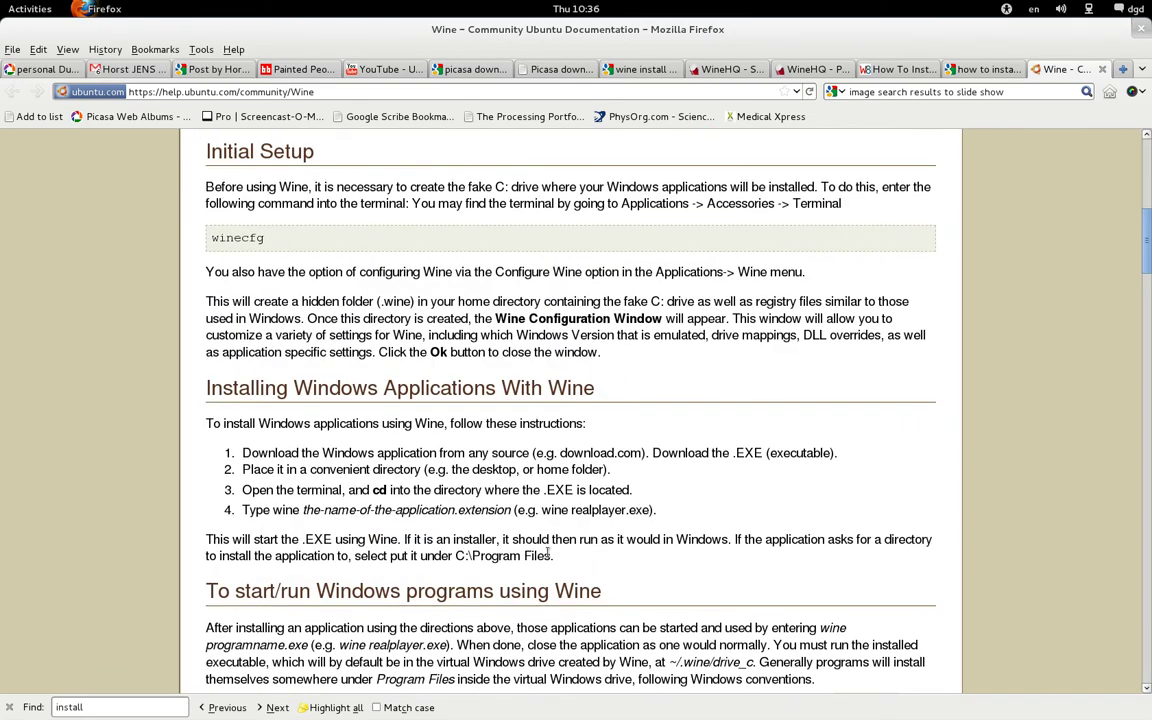
shift+click(284, 510)
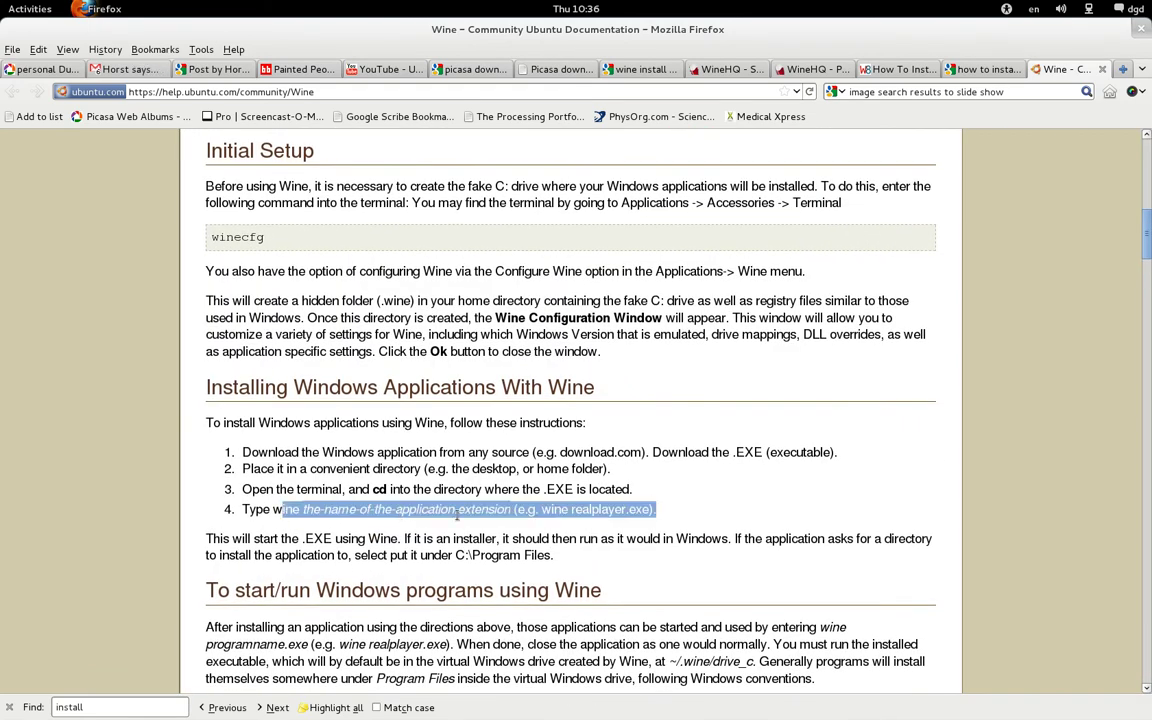
key(alt+Tab)
text(wine)
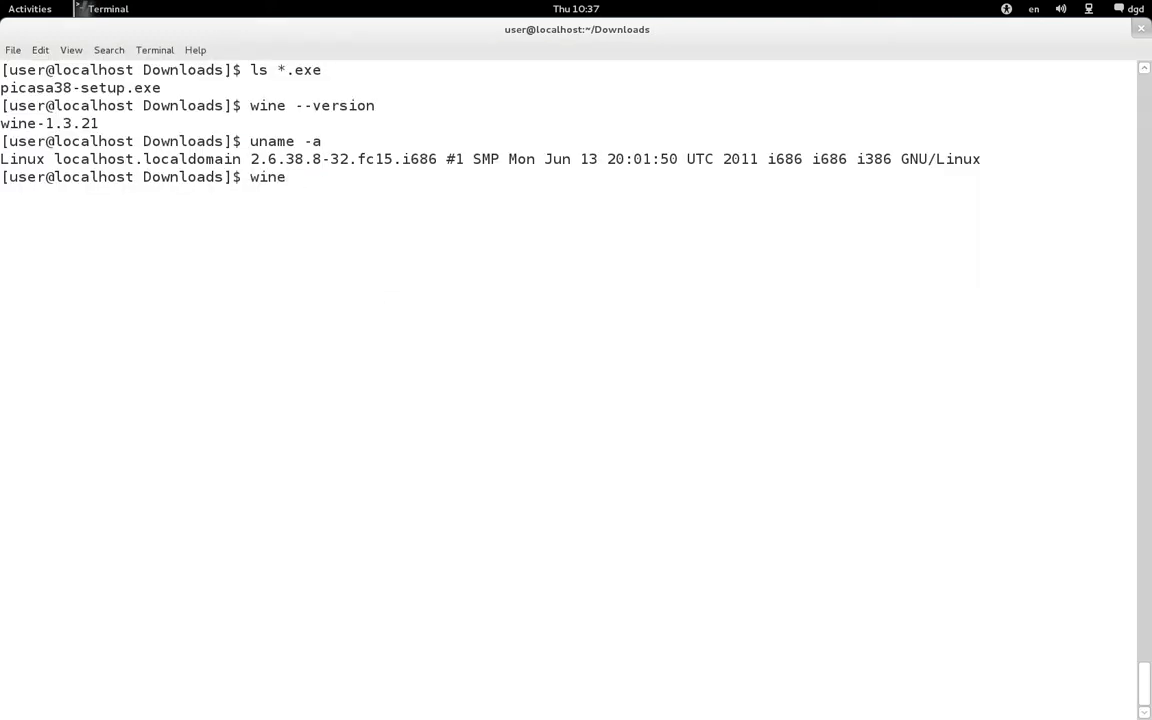
text( picasa3)
Complete the command to 'wine picasa38-setup.exe' and run it
key(Tab)
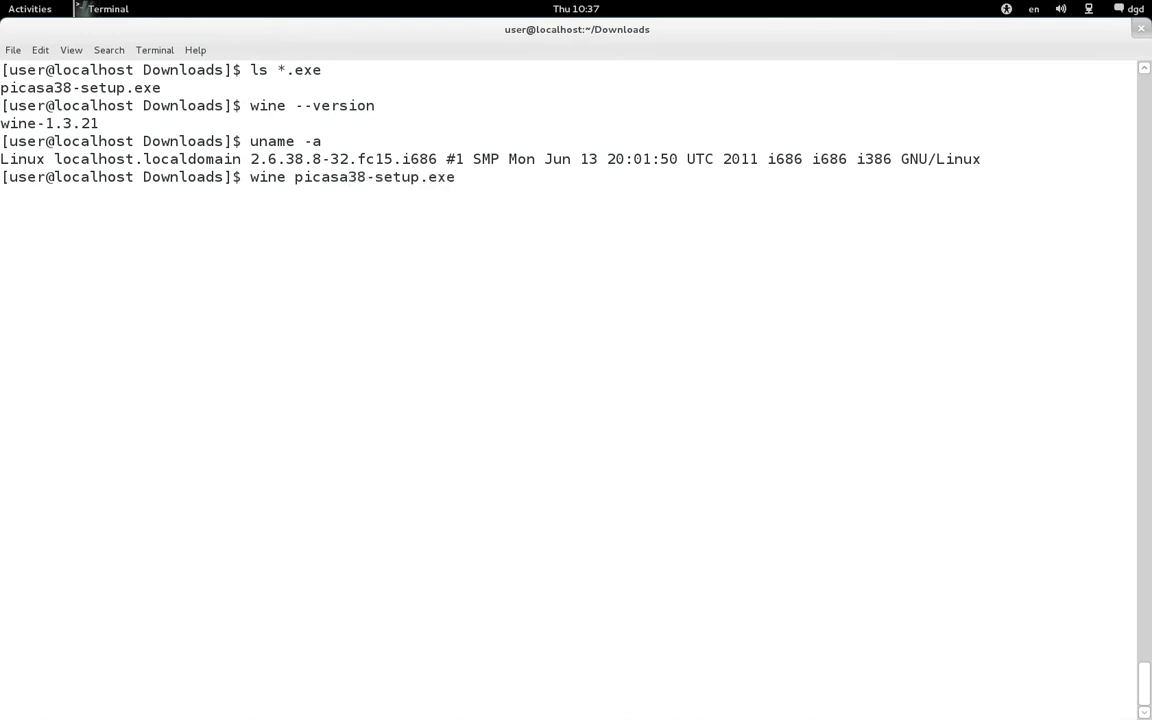
key(Return)
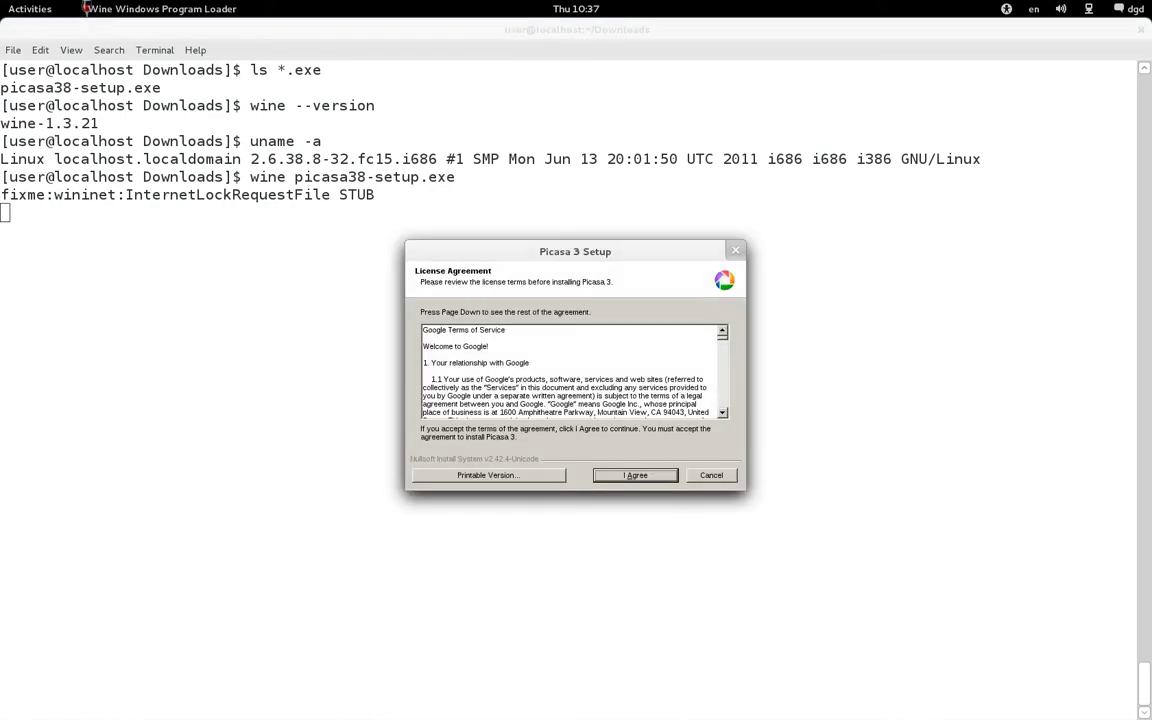
Accept the license, install into the default C:\Program Files\Google\Picasa3 folder, and move the progress dialog higher
click(635, 475)
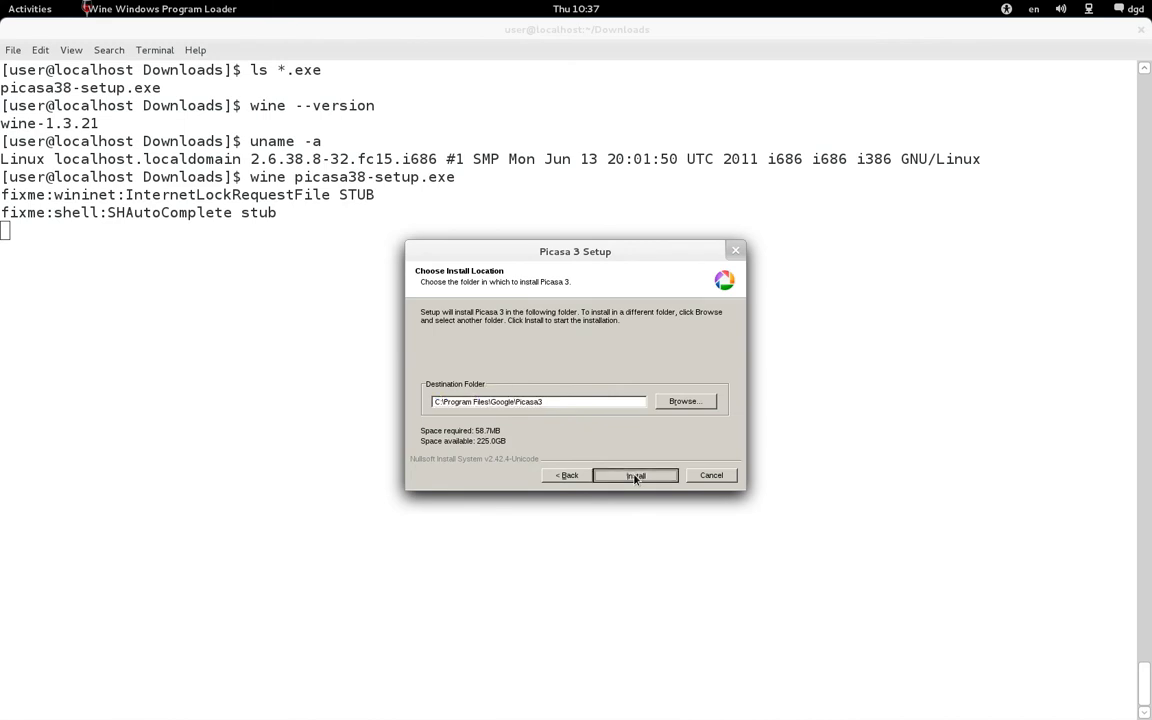
click(635, 475)
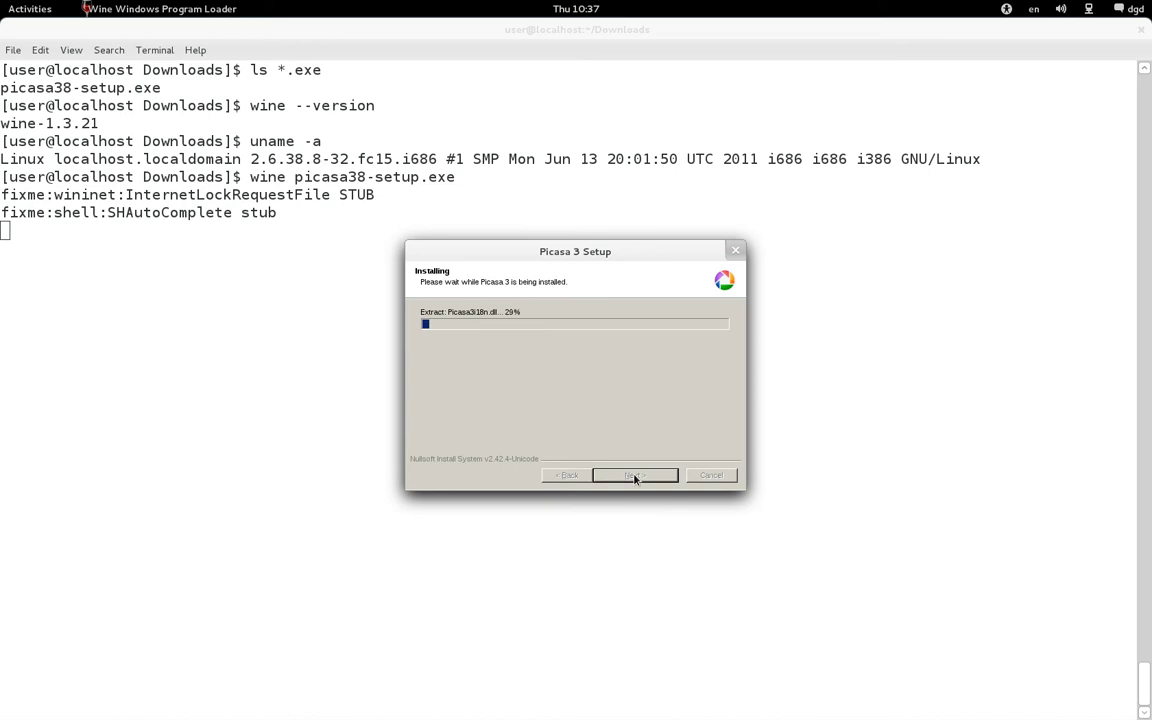
drag(571, 248, 607, 200)
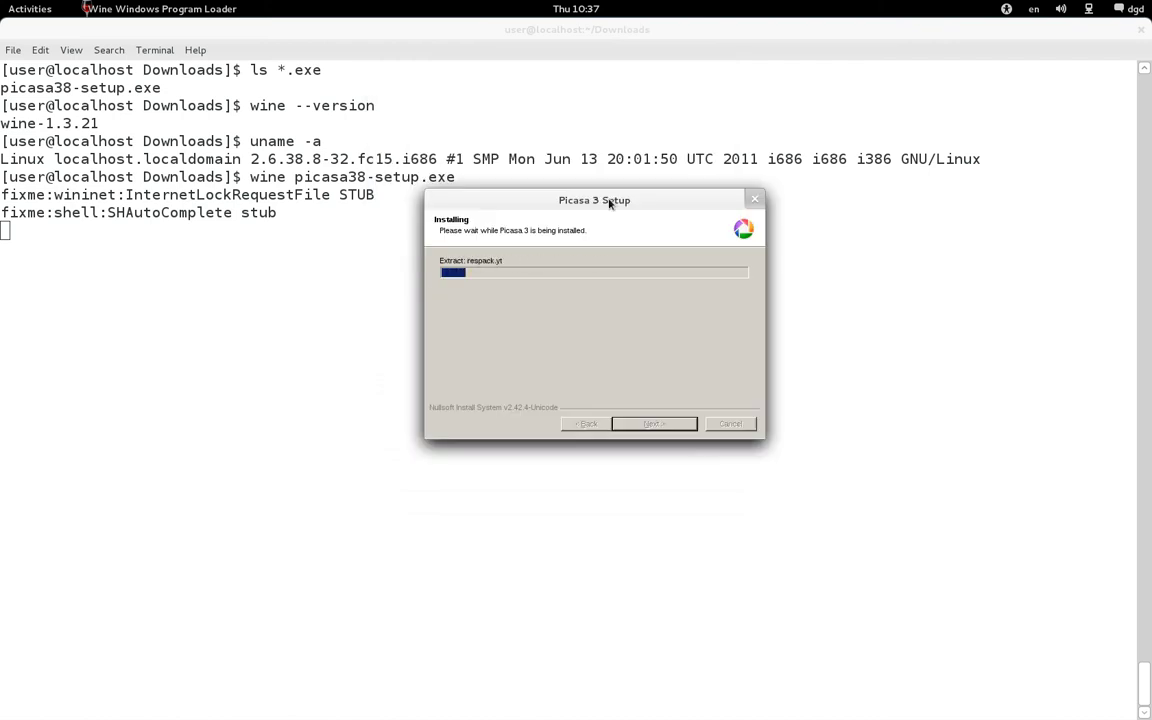
drag(609, 203, 606, 163)
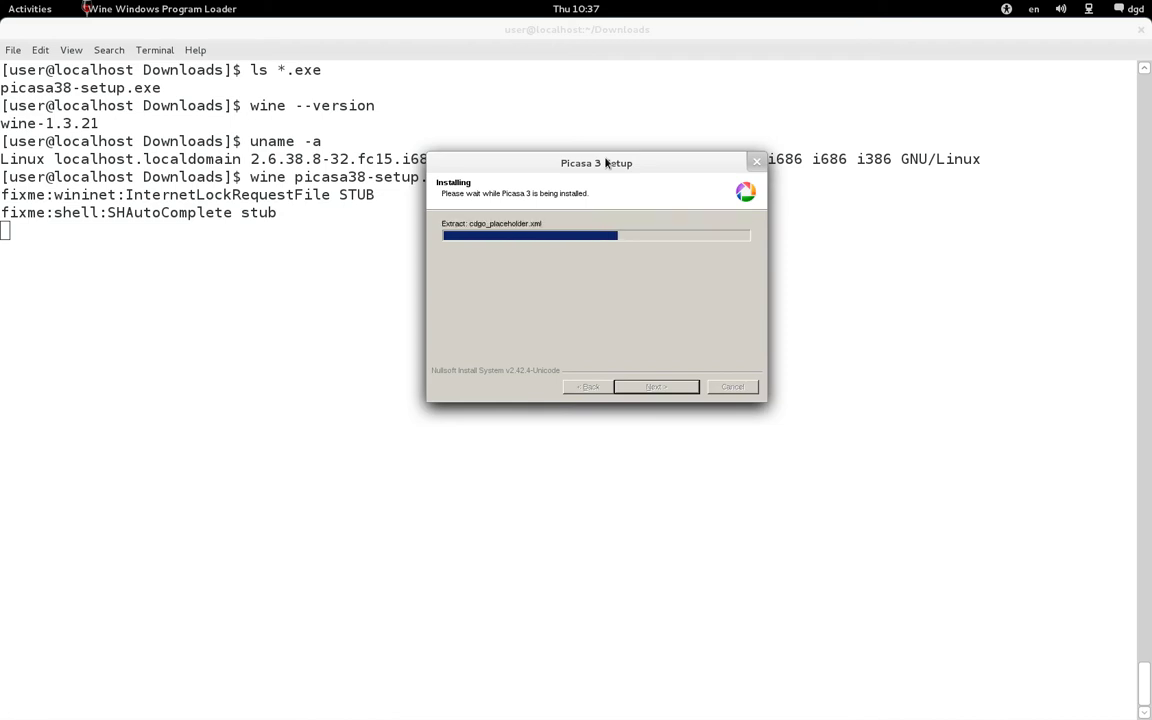
key(alt+Tab)
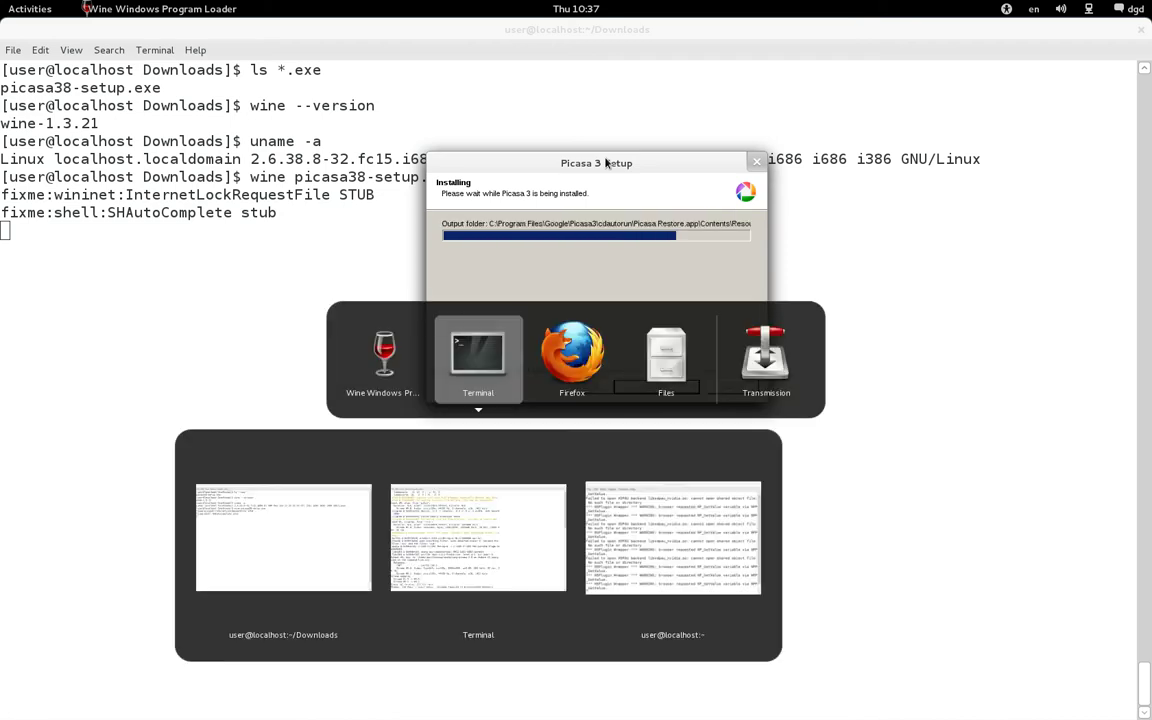
Unmaximize, reposition and re-maximize the Firefox Wine guide, then return to Picasa 3 Setup
key(alt+Tab)
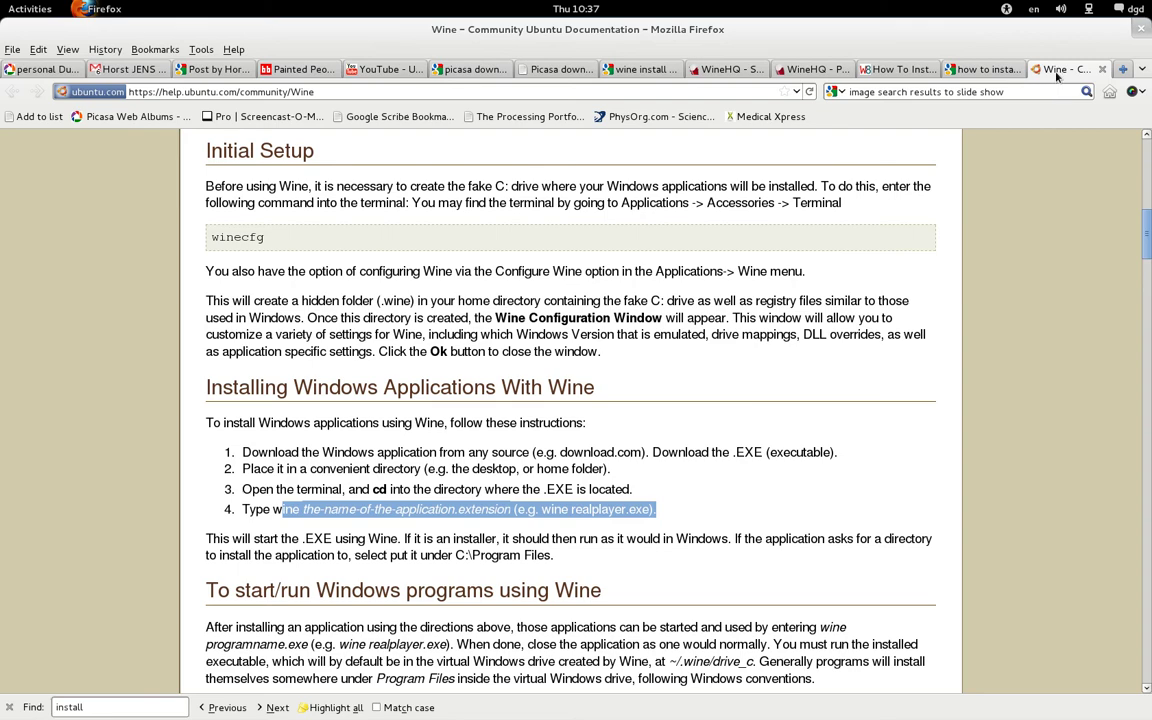
drag(720, 28, 725, 228)
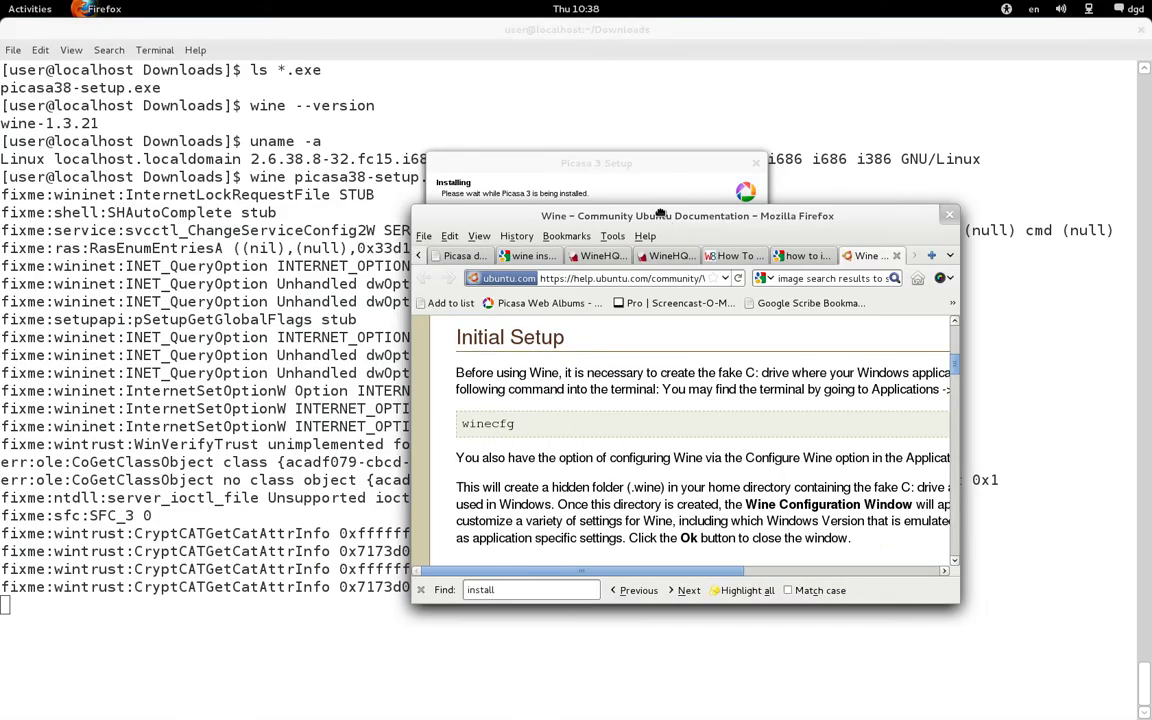
drag(595, 212, 557, 79)
drag(594, 7, 596, 6)
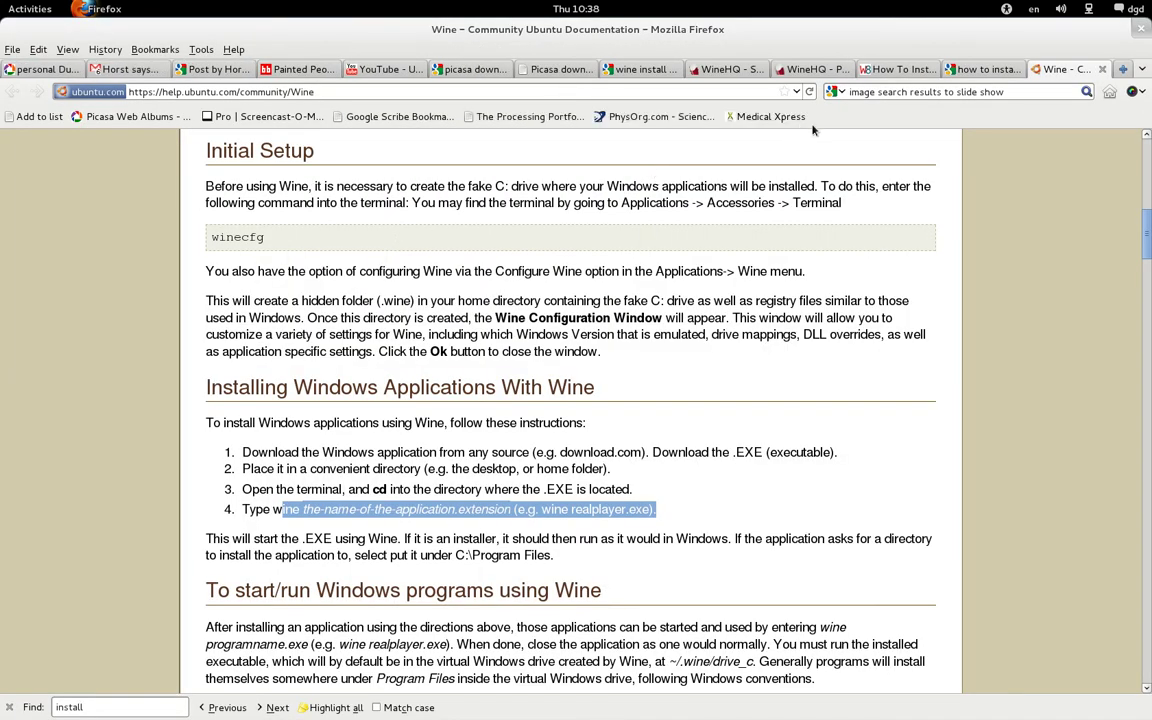
key(alt+Tab)
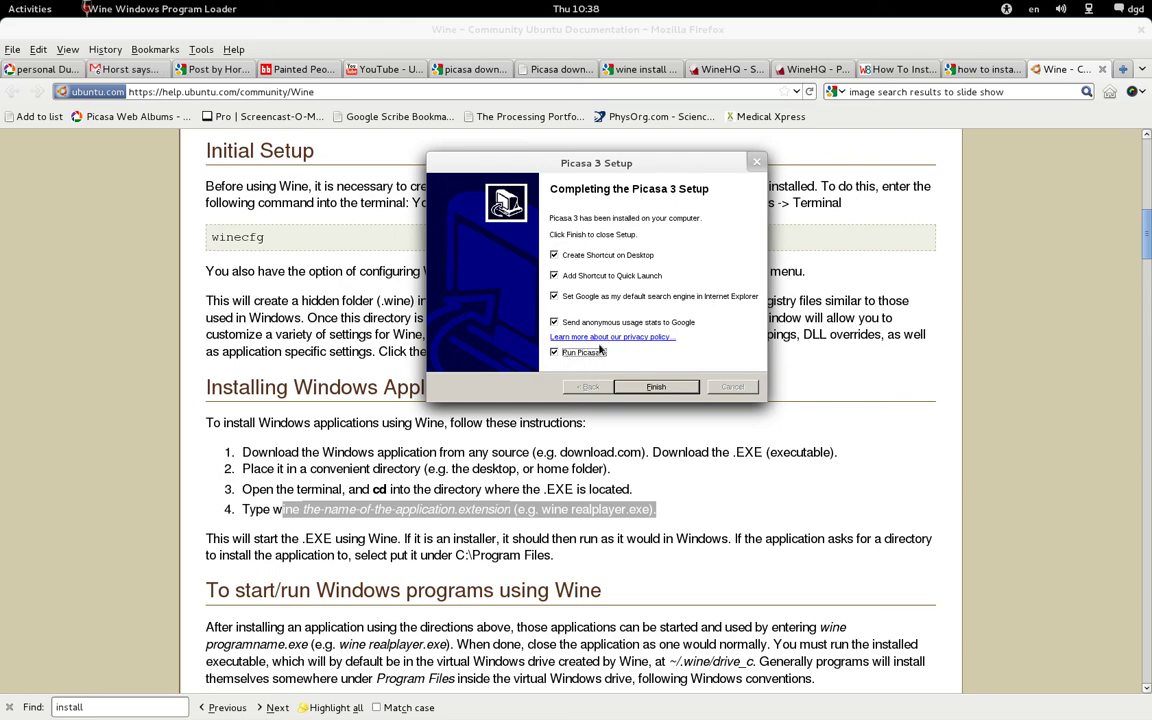
Finish setup with all completion options, including Run Picasa 3, left checked
click(656, 388)
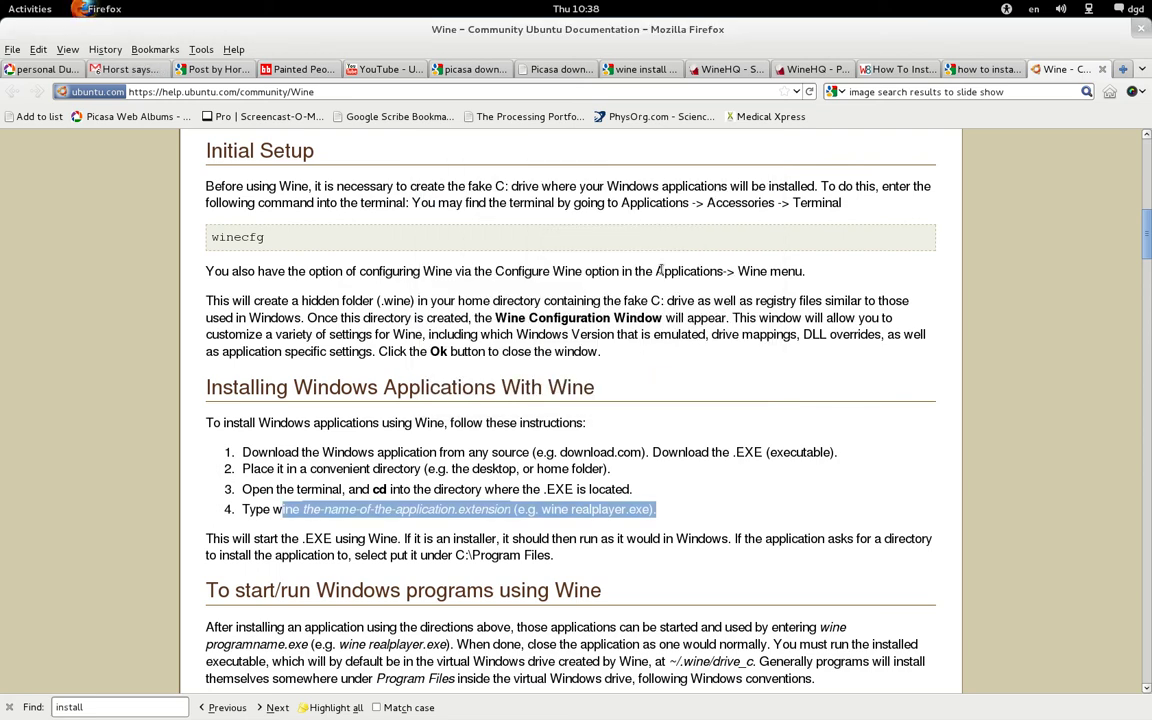